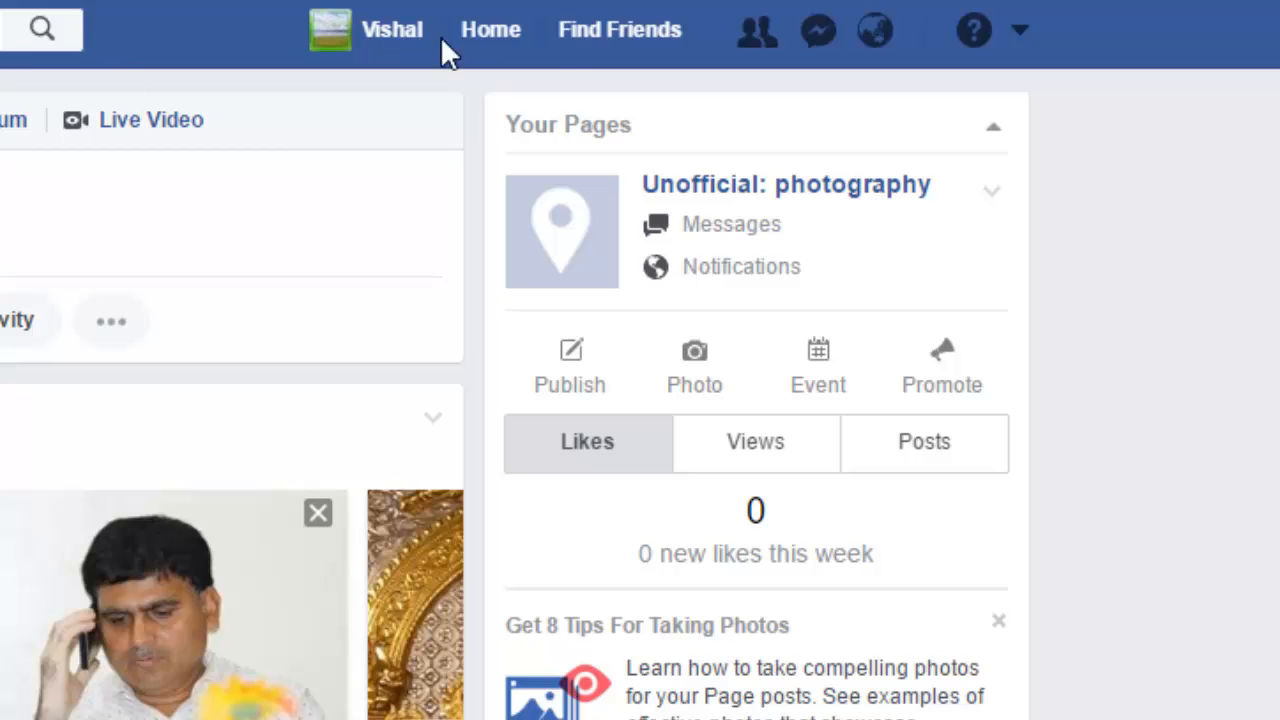
Reach the Payments section of the account settings via the account menu.
click(1020, 30)
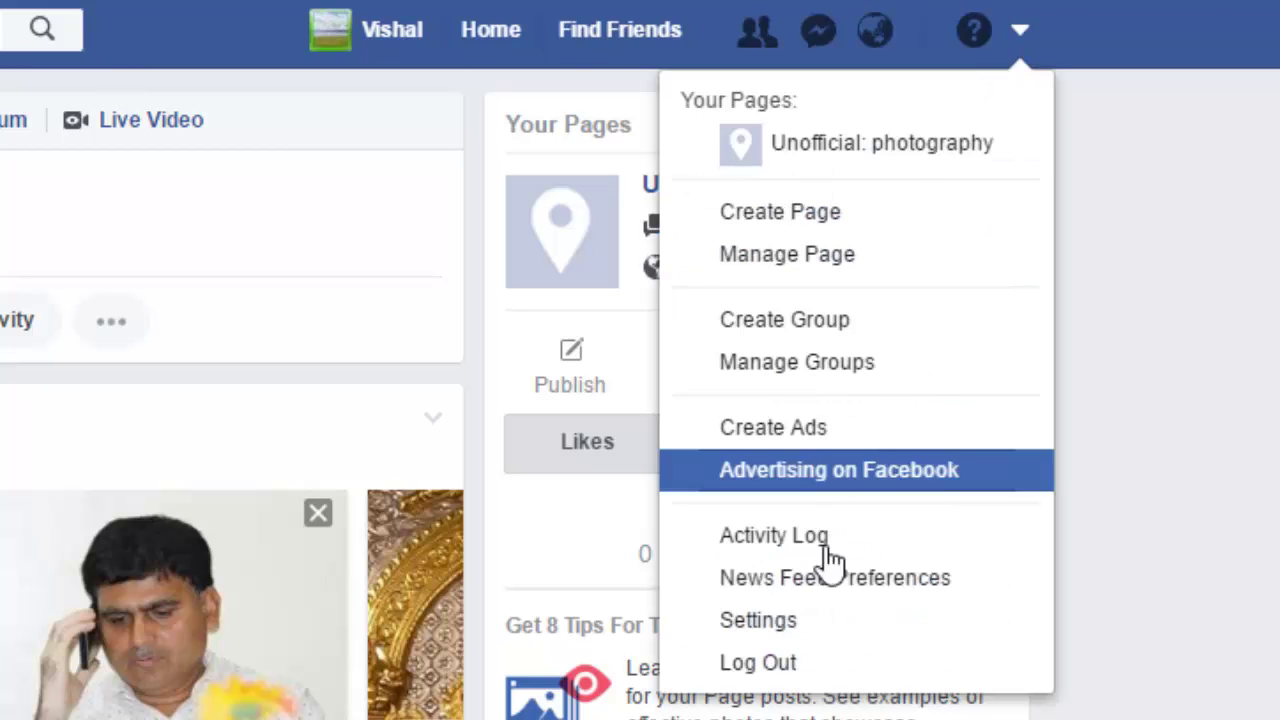
click(760, 621)
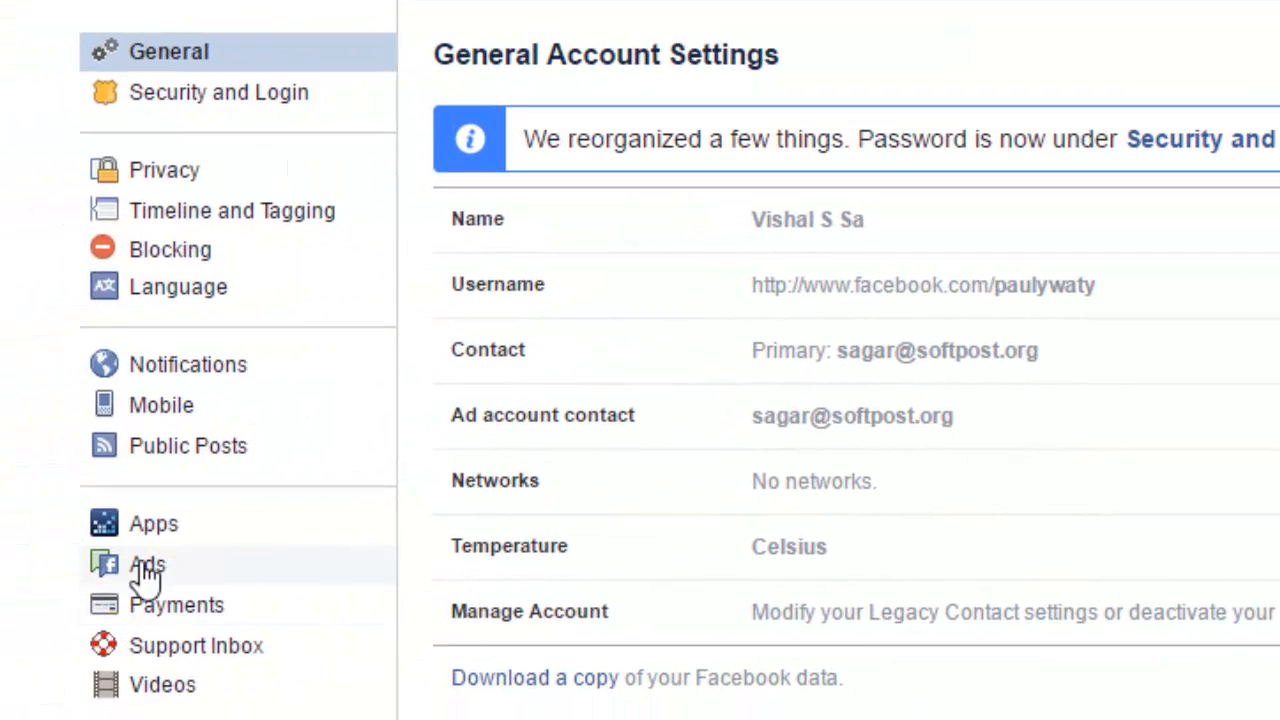
click(165, 607)
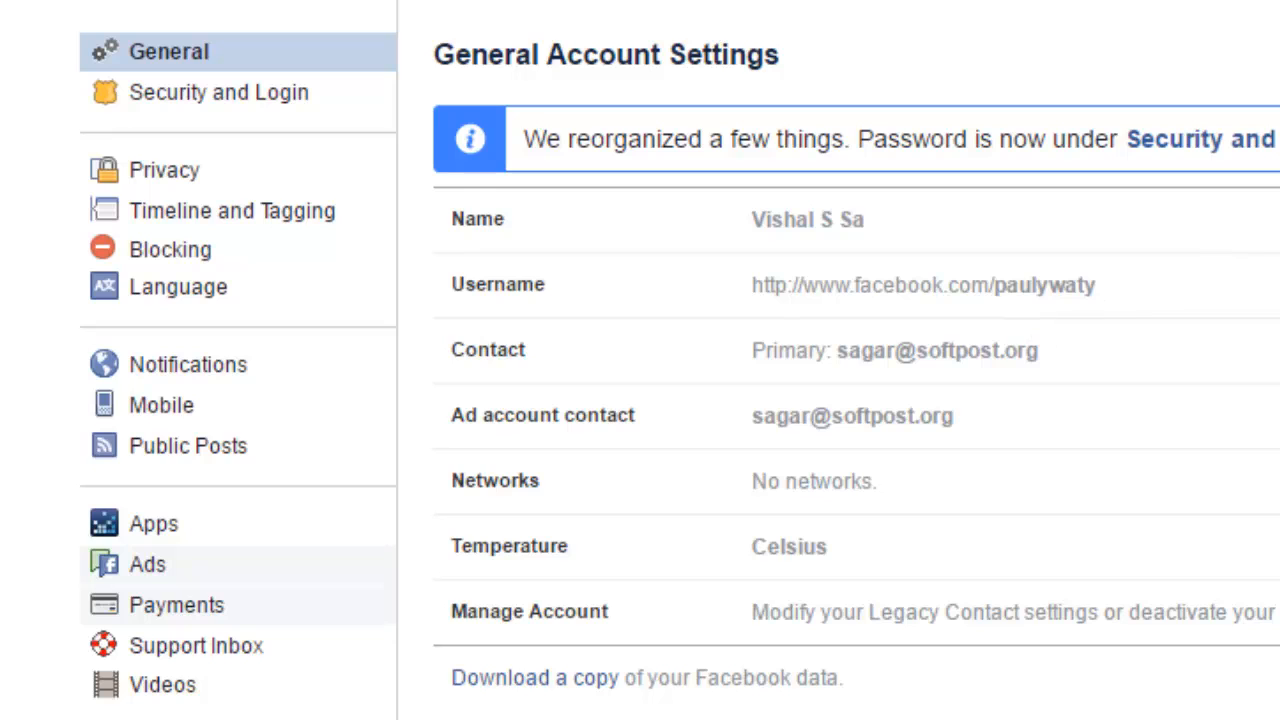
click(177, 605)
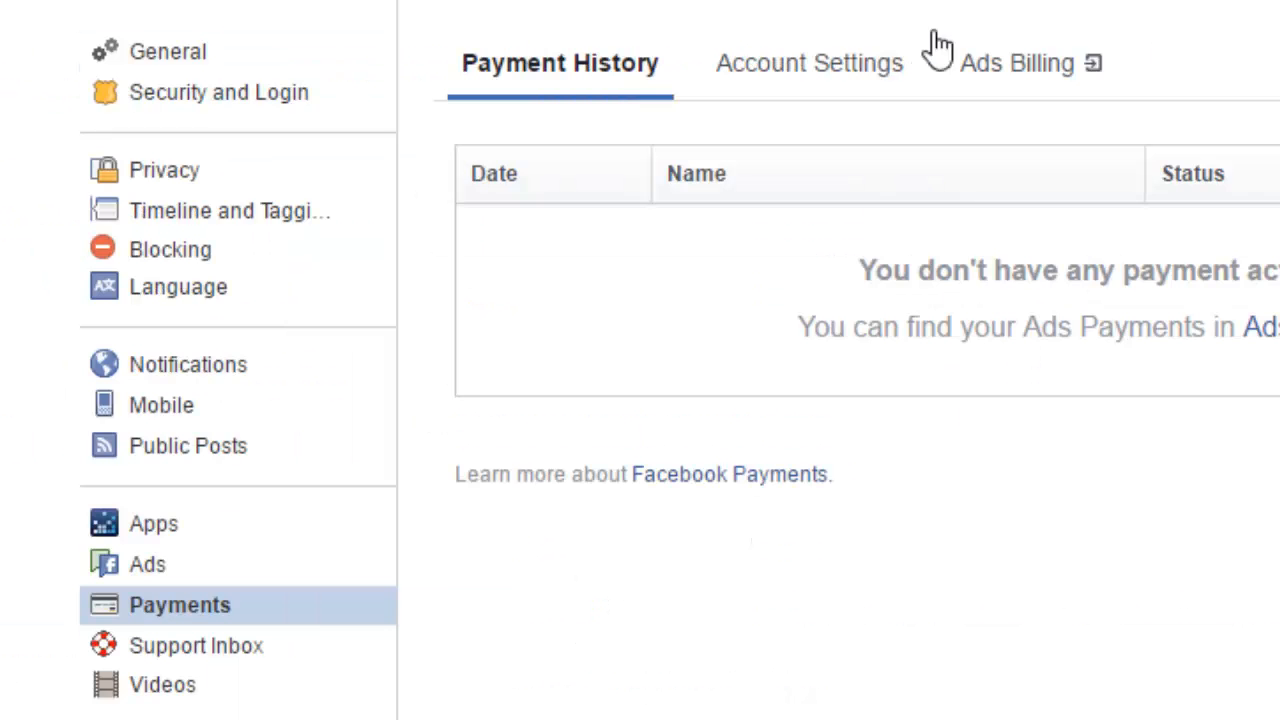
View Ads Billing for the personal ad account with its $0.00 balance, checking the account list.
click(1020, 63)
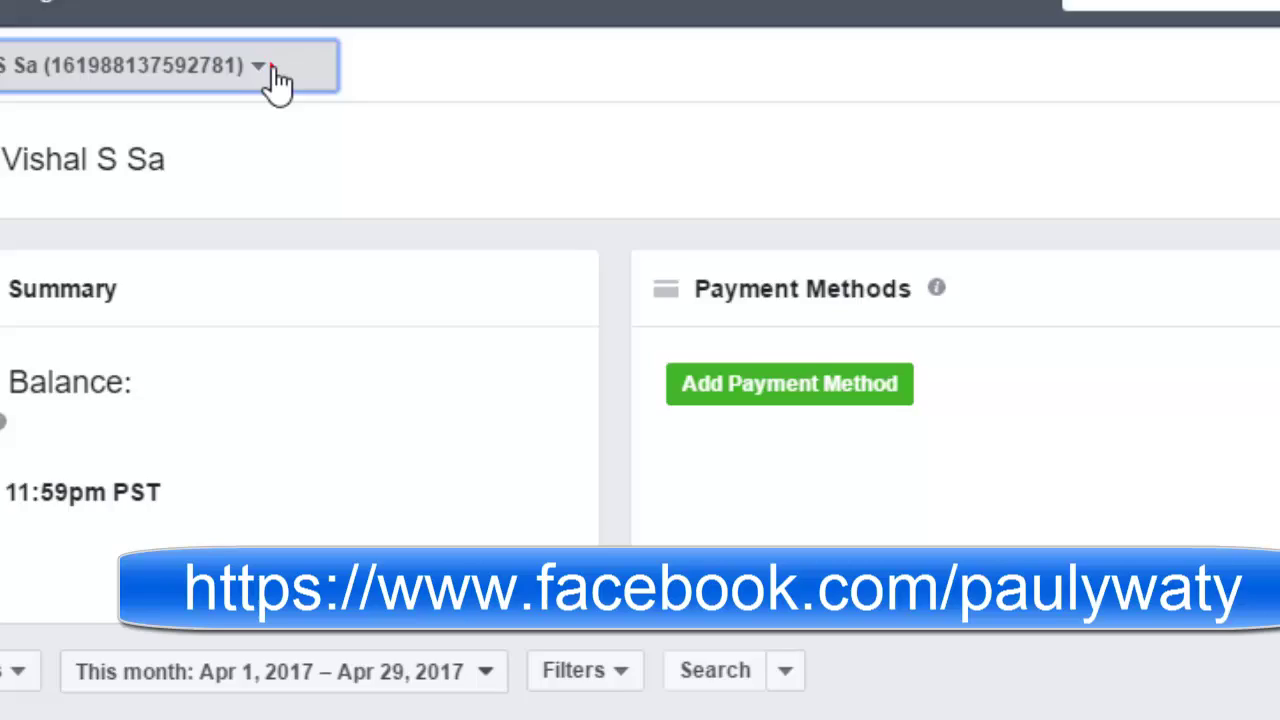
click(300, 78)
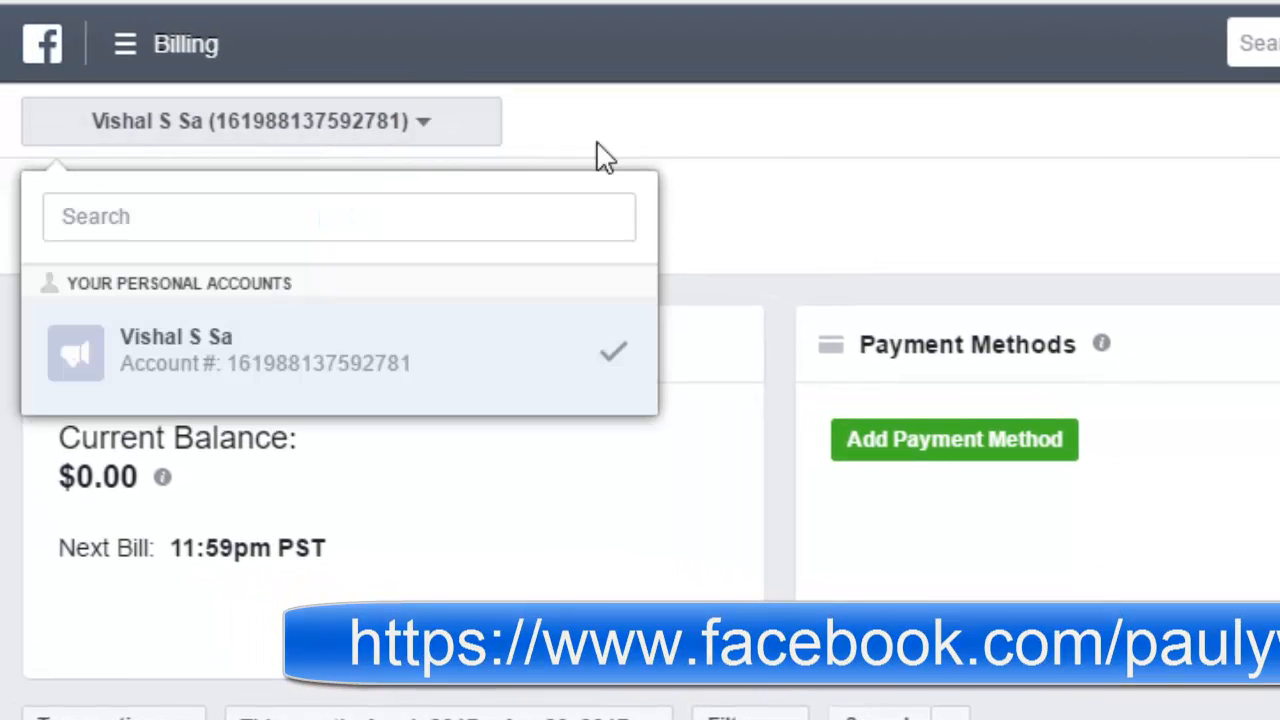
click(780, 140)
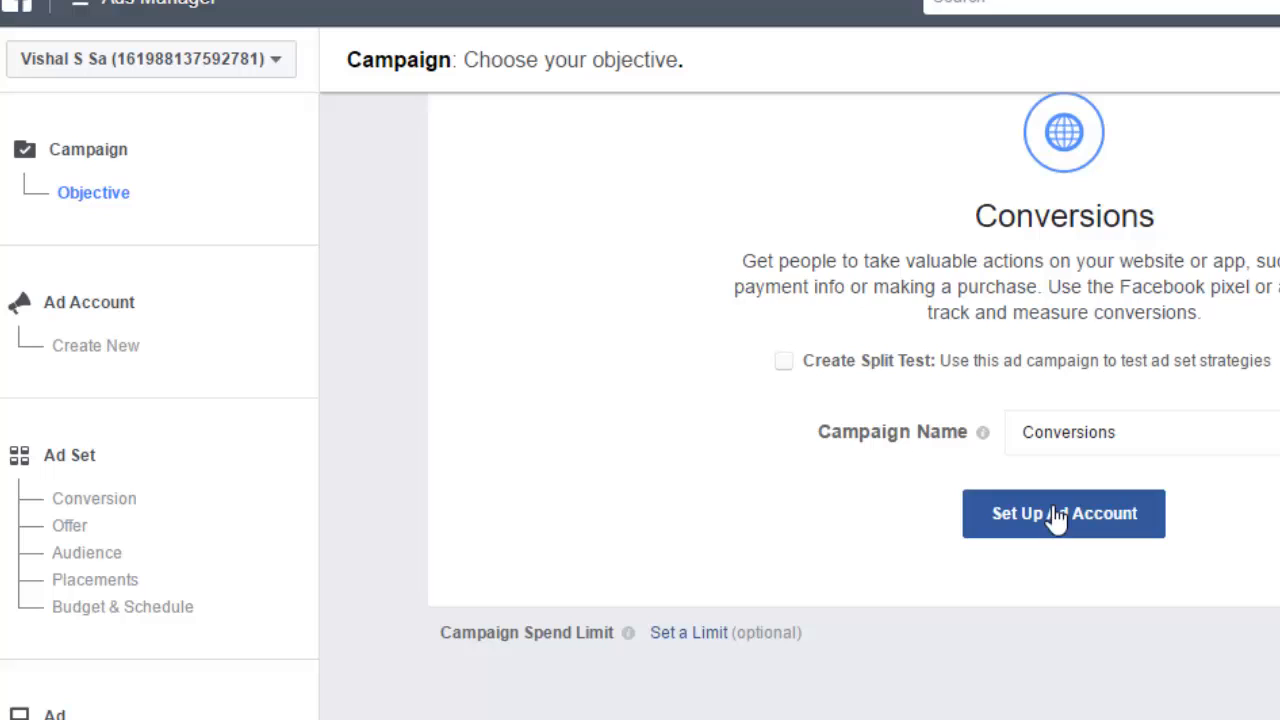
Create the ad account for United States, Australian Dollar, Australia/Perth and continue to the ad set.
click(1057, 513)
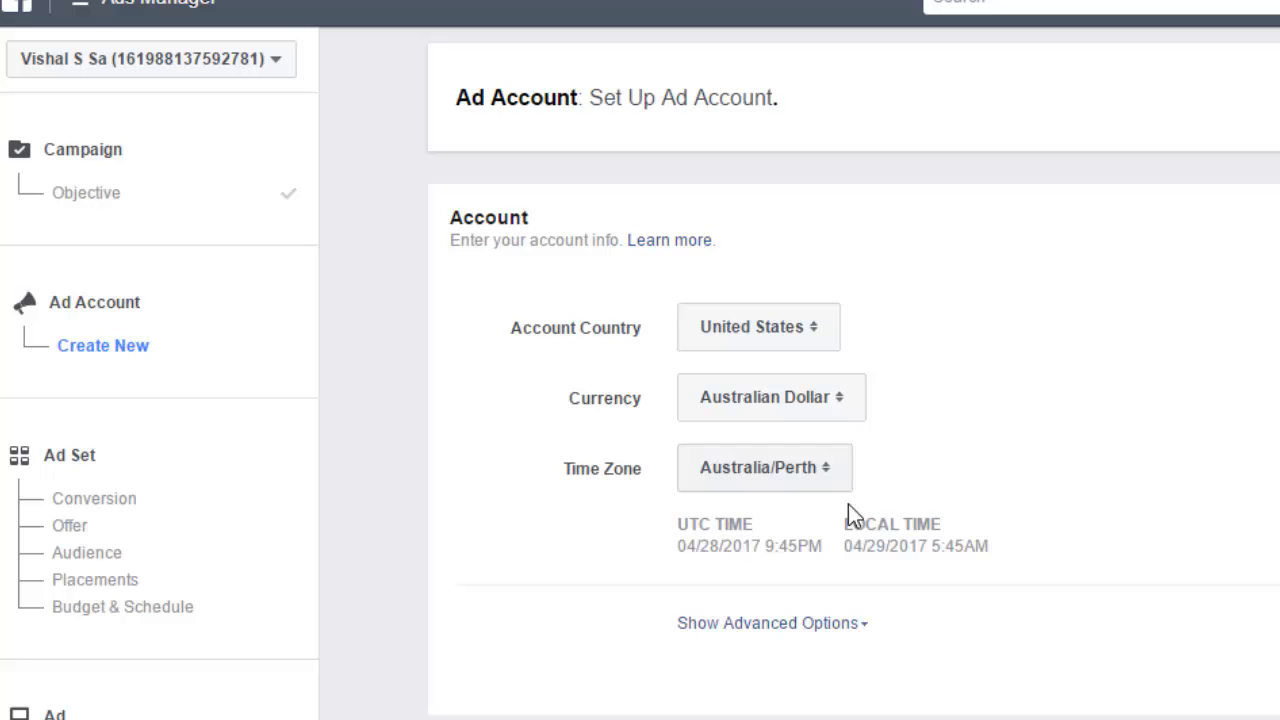
scroll(855, 517, down, 1)
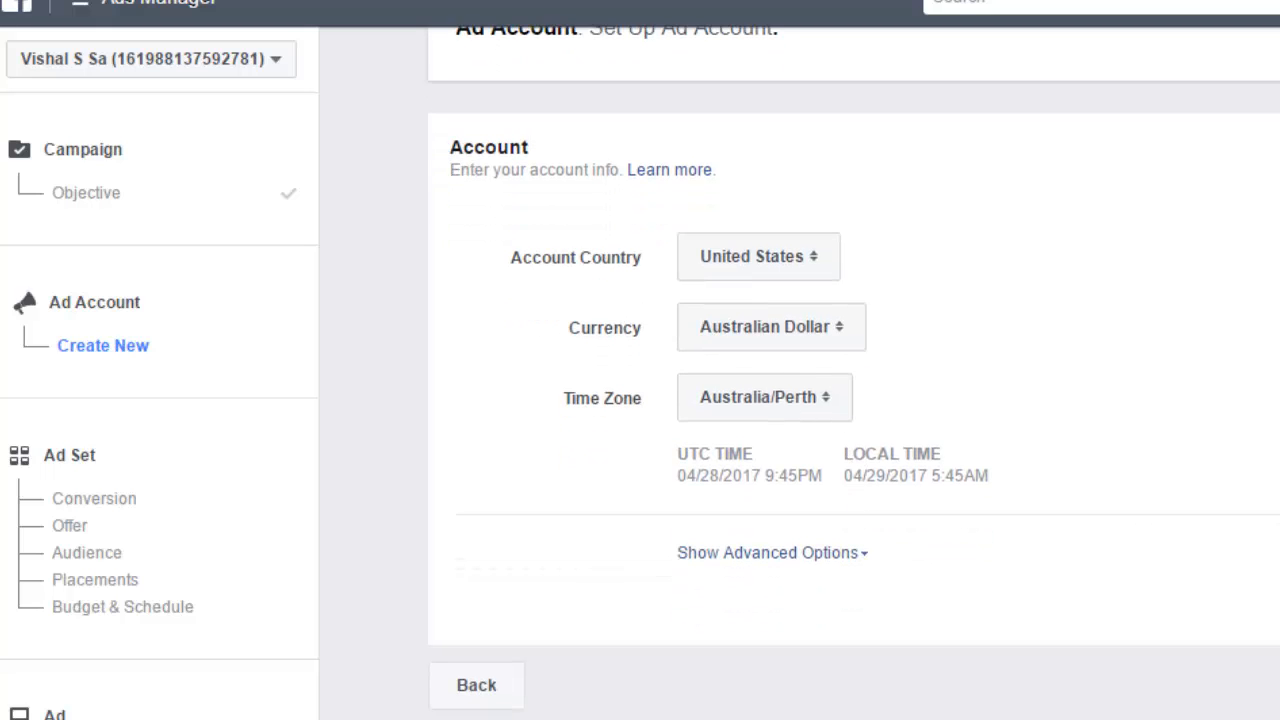
key(Return)
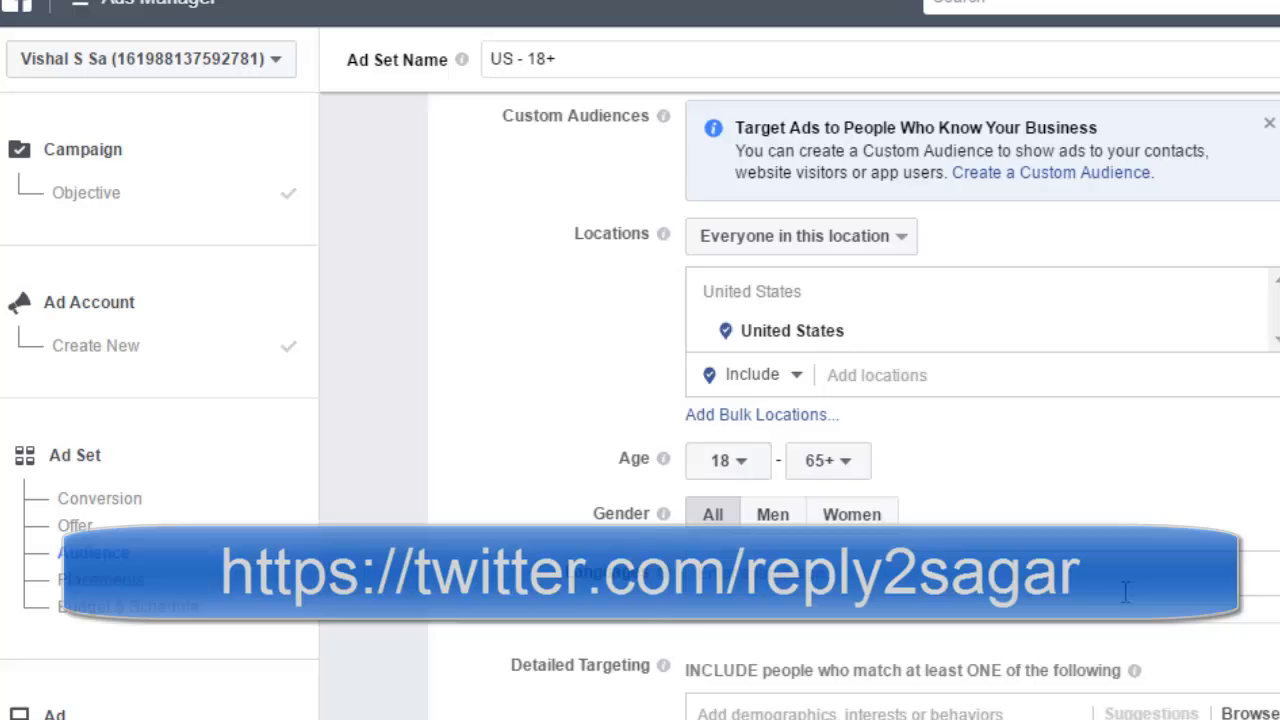
scroll(900, 350, down, 2)
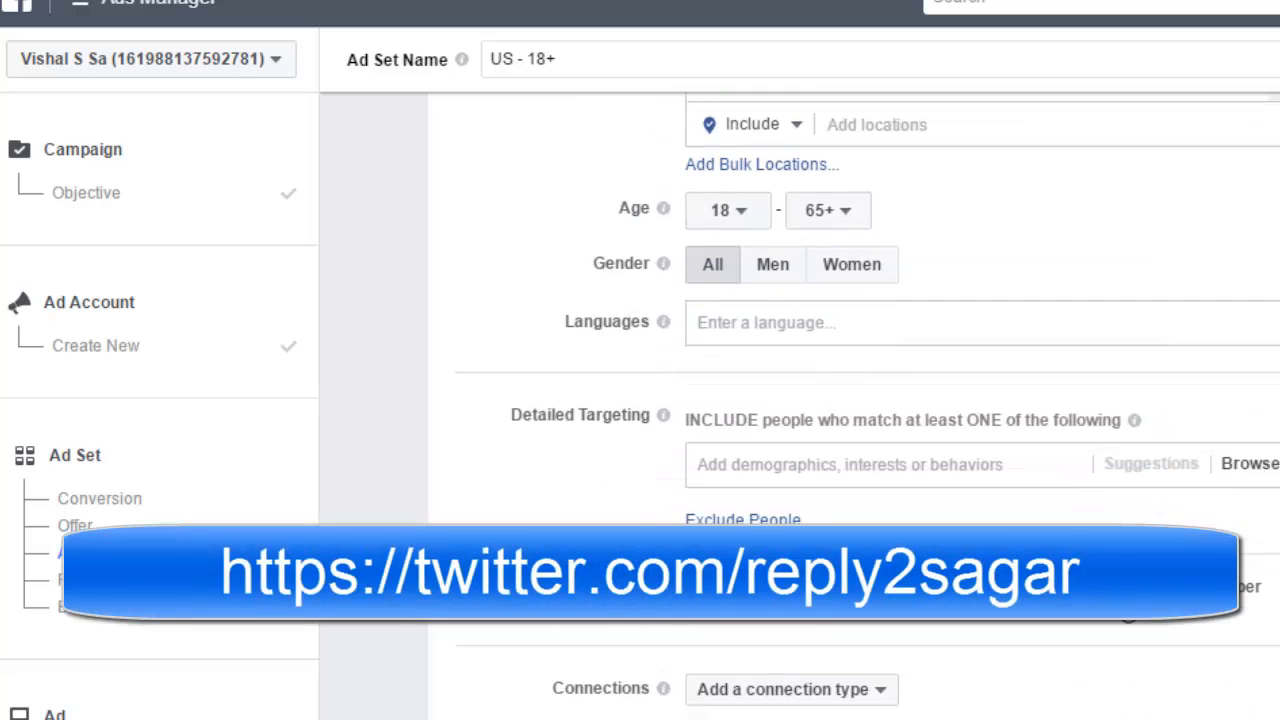
scroll(900, 350, down, 2)
scroll(900, 350, down, 2)
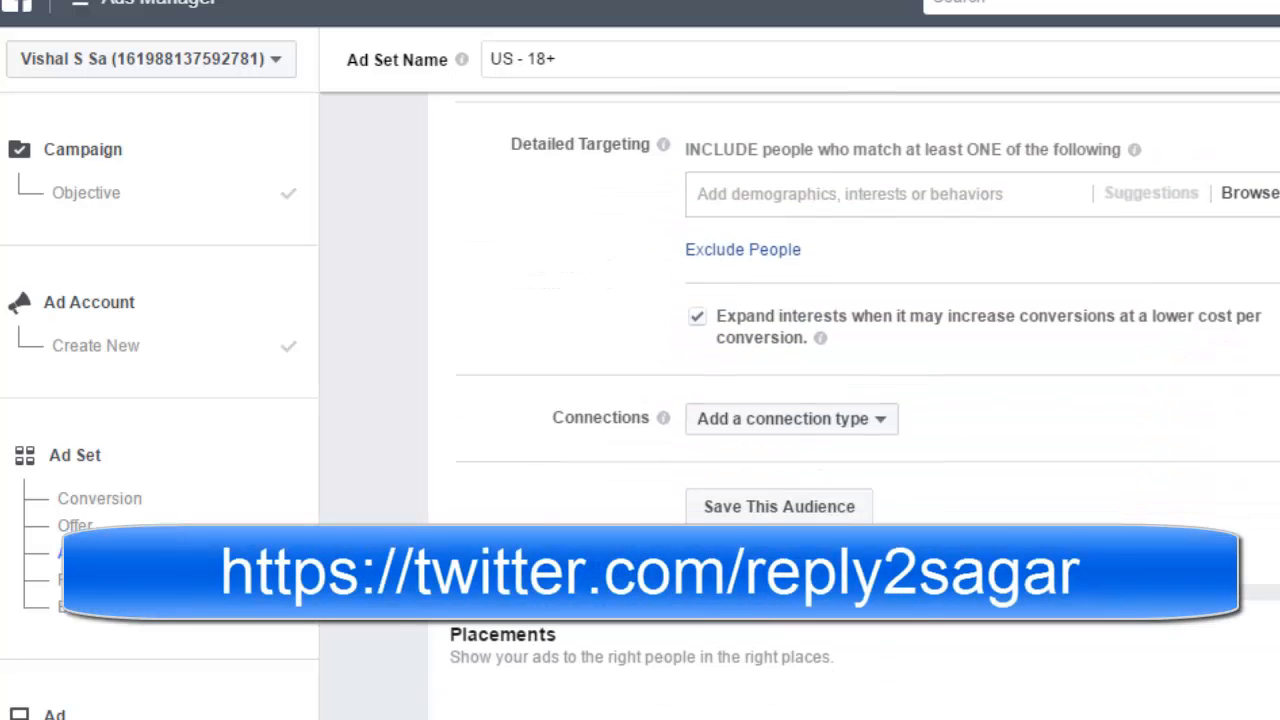
scroll(900, 350, down, 2)
scroll(900, 350, down, 2)
scroll(900, 350, down, 2)
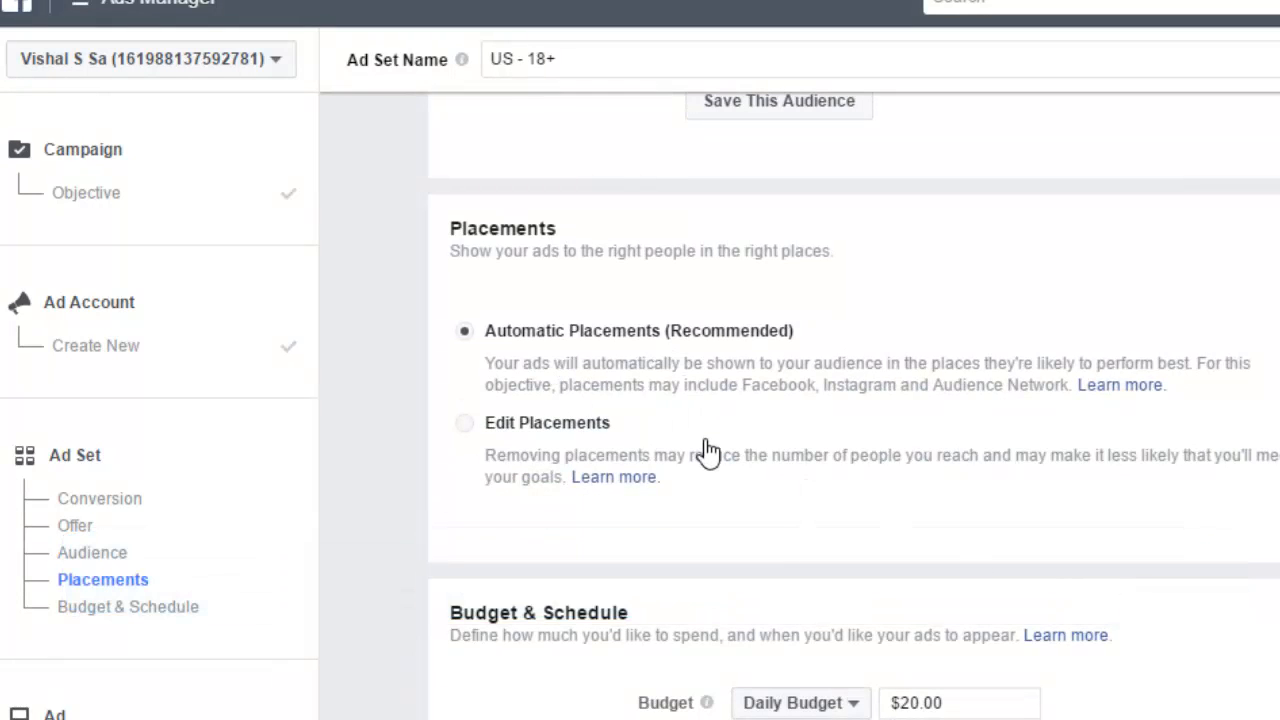
scroll(700, 450, down, 2)
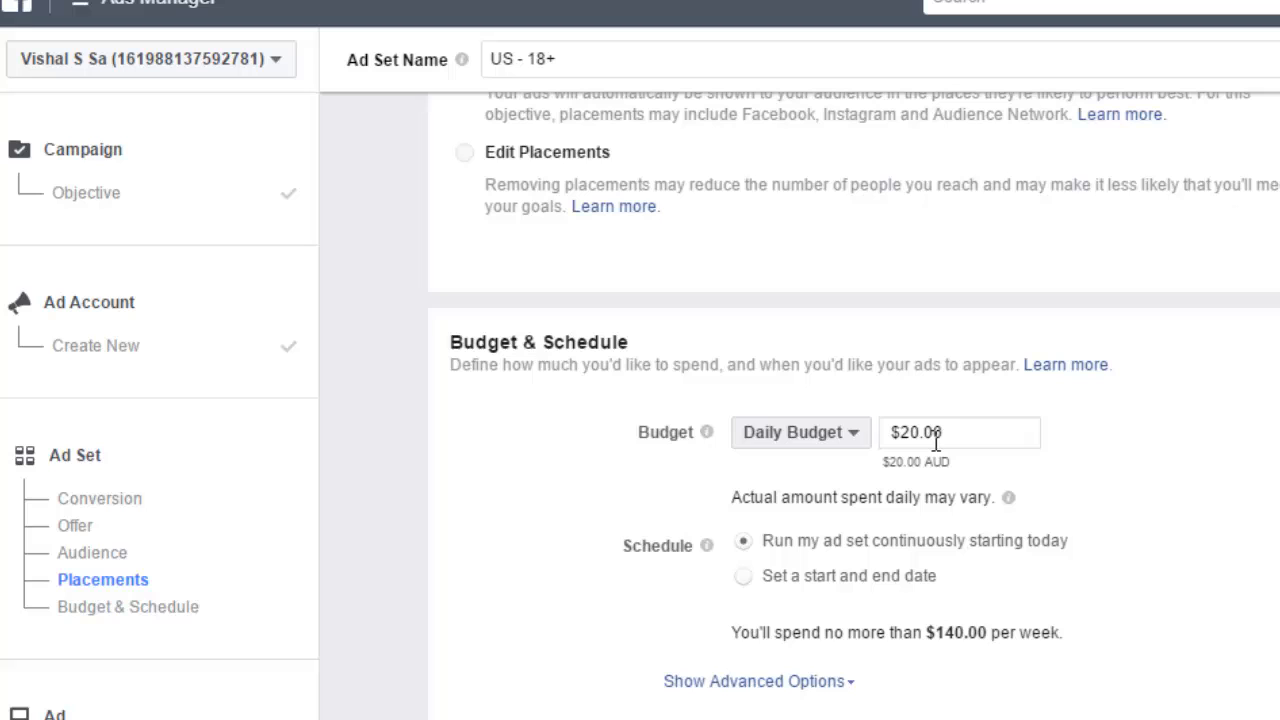
scroll(1158, 450, down, 1)
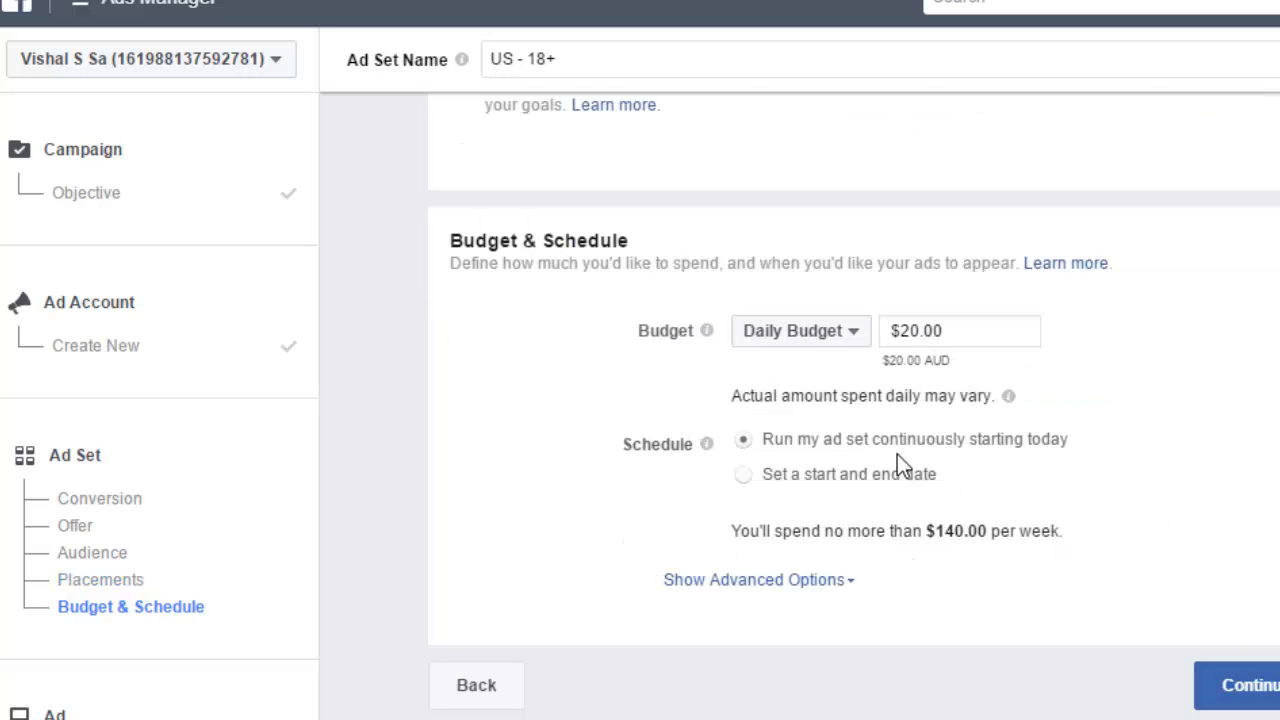
scroll(896, 457, up, 2)
scroll(896, 457, up, 5)
scroll(896, 457, up, 5)
scroll(896, 457, up, 5)
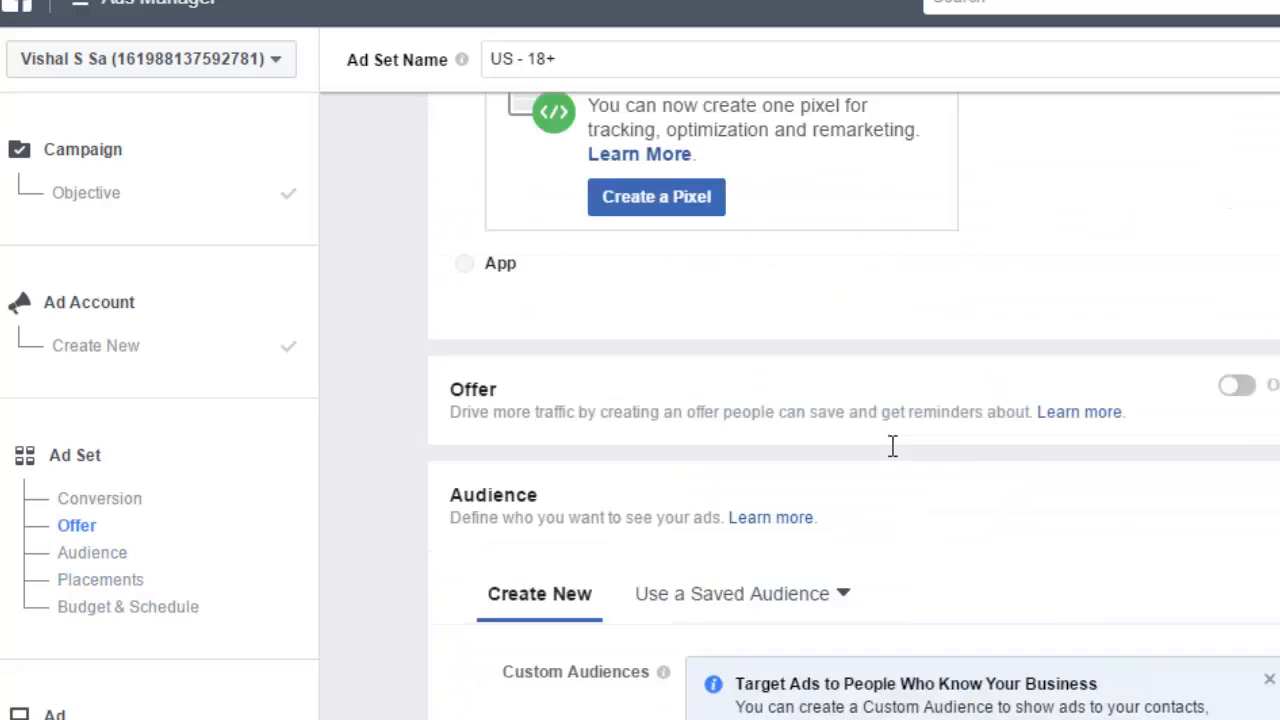
scroll(896, 457, up, 3)
scroll(893, 447, up, 3)
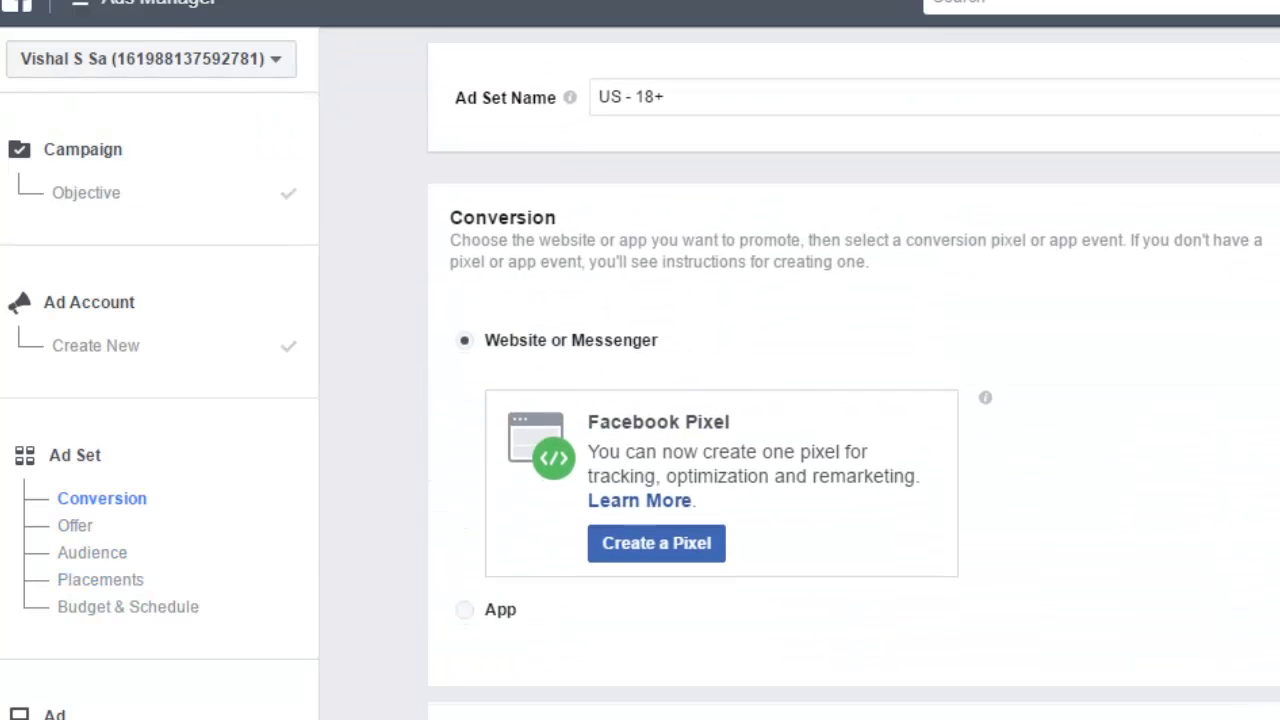